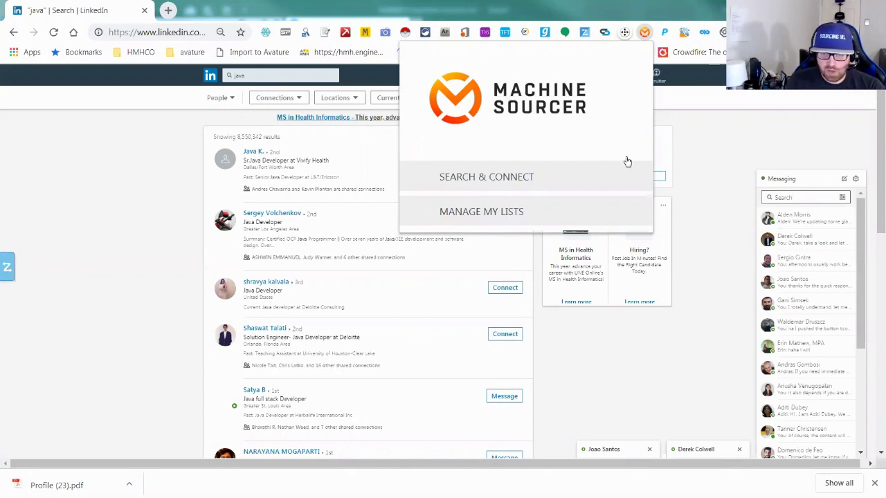
- Collapse the LinkedIn messaging list, reopen Machine Sourcer, and focus the 'Profiles with ANY' box
click(482, 182)
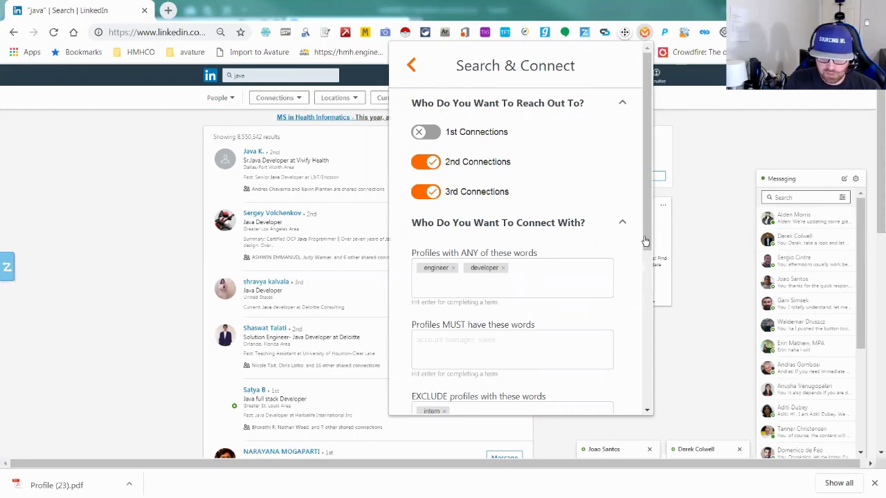
mouse_move(647, 242)
mouse_down()
mouse_move(648, 256)
mouse_move(648, 233)
mouse_up()
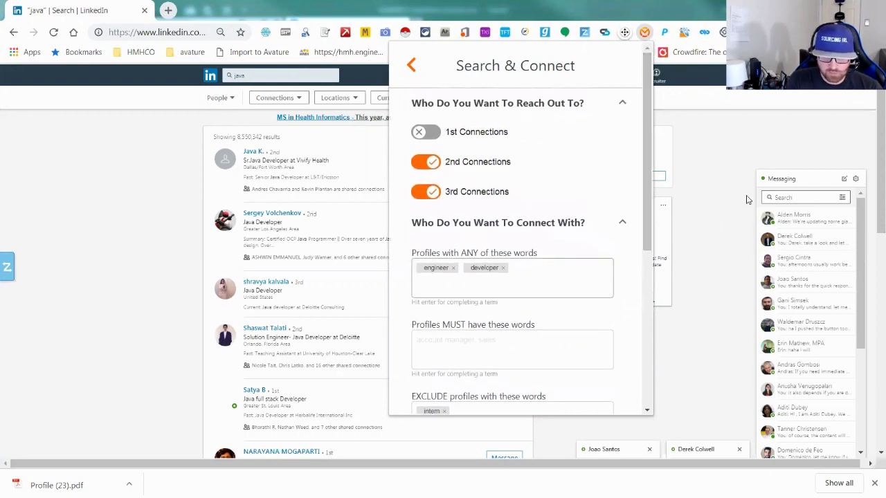
click(449, 292)
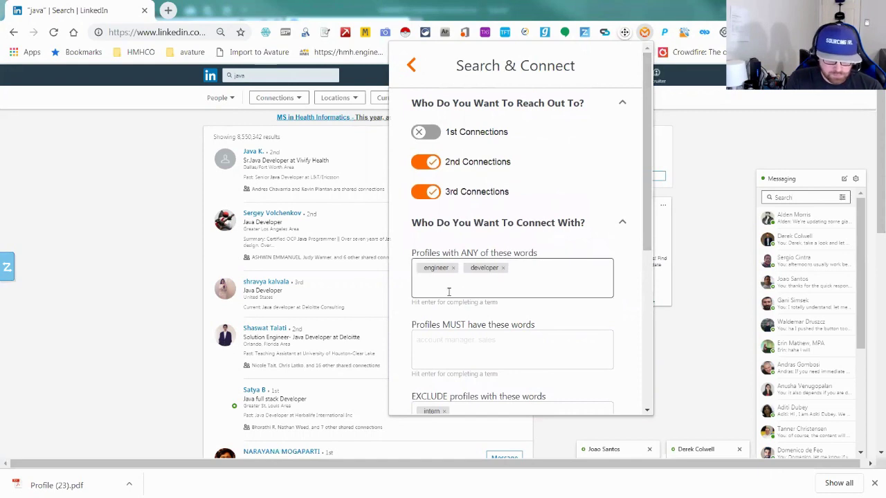
click(791, 177)
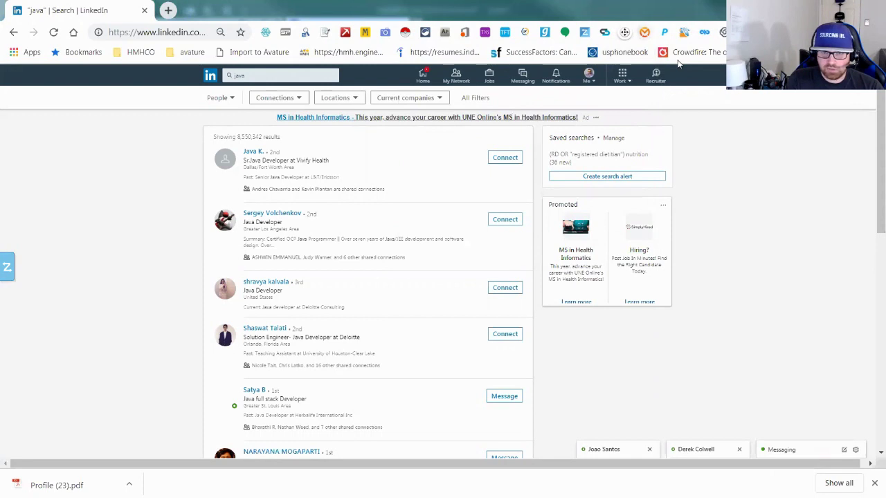
click(645, 32)
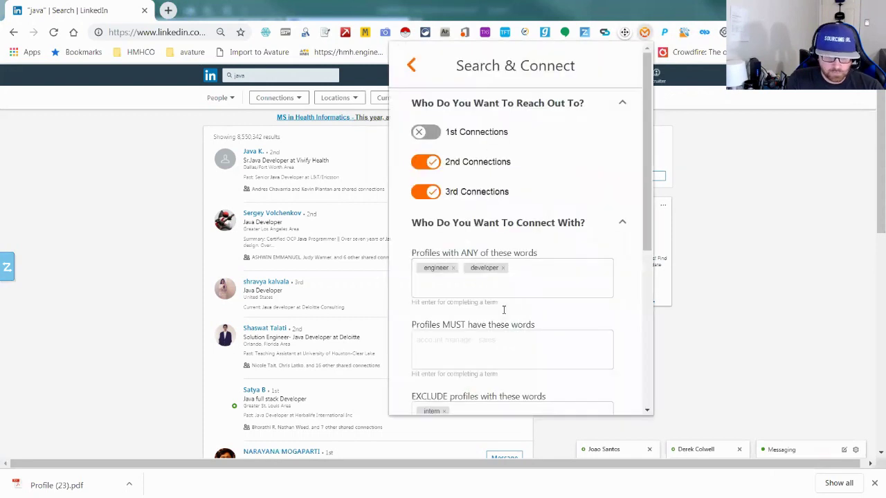
click(511, 272)
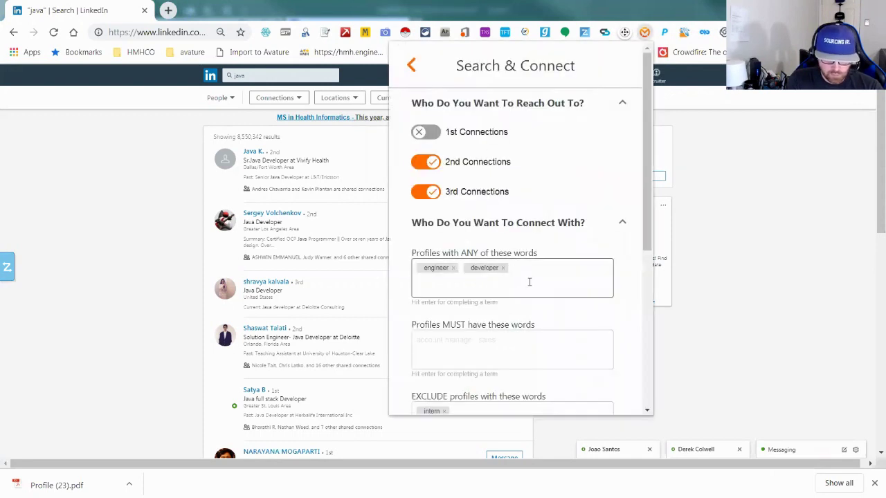
- Add java to the 'Profiles MUST have these words' field
click(486, 342)
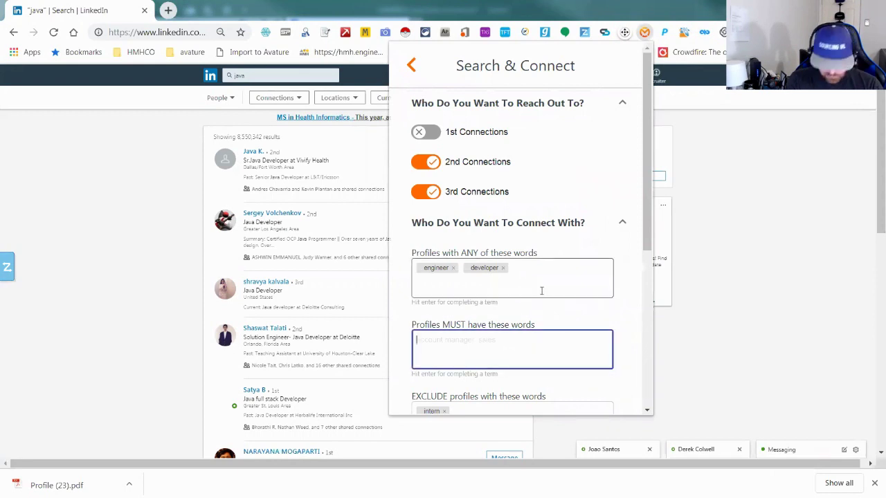
text(java)
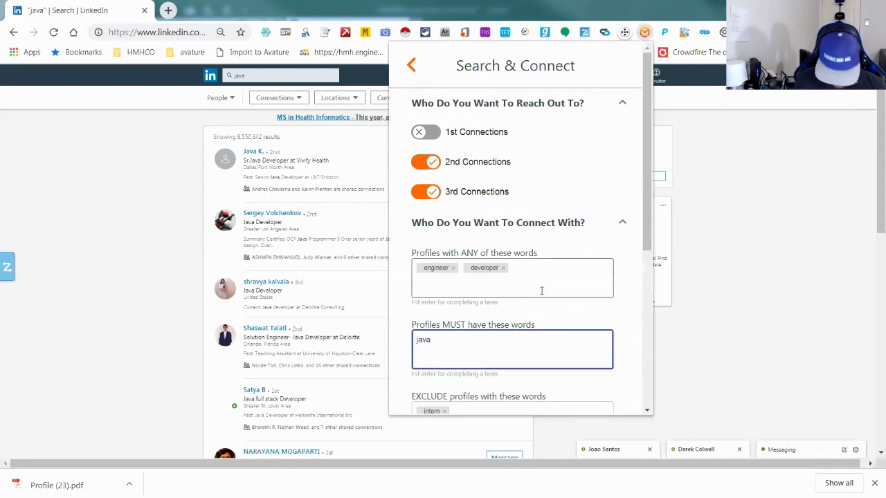
drag(645, 251, 644, 279)
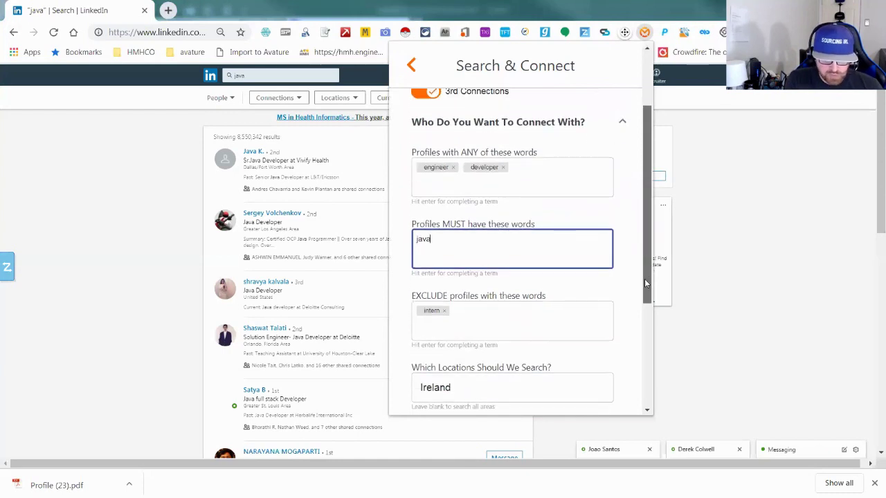
scroll(443, 377, down, 1)
- Replace the Ireland search location with France
drag(462, 374, 398, 366)
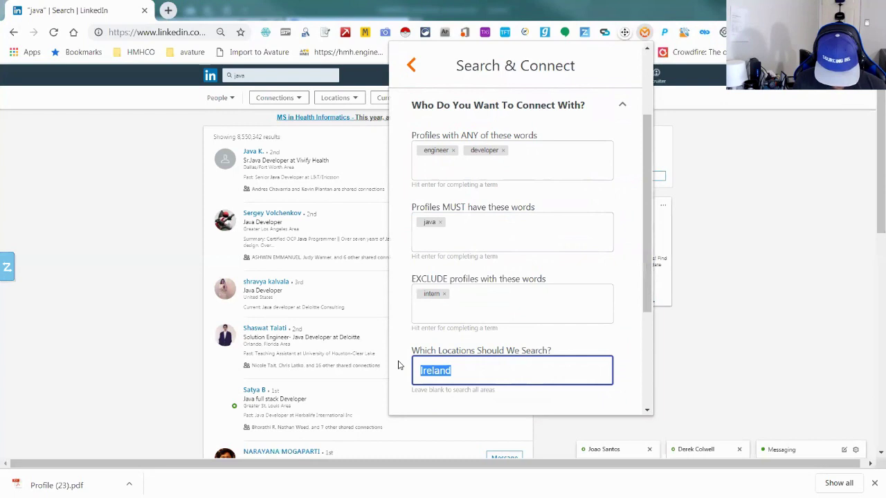
text(Ferance)
key(BackSpace)
key(BackSpace)
key(BackSpace)
key(BackSpace)
key(BackSpace)
key(BackSpace)
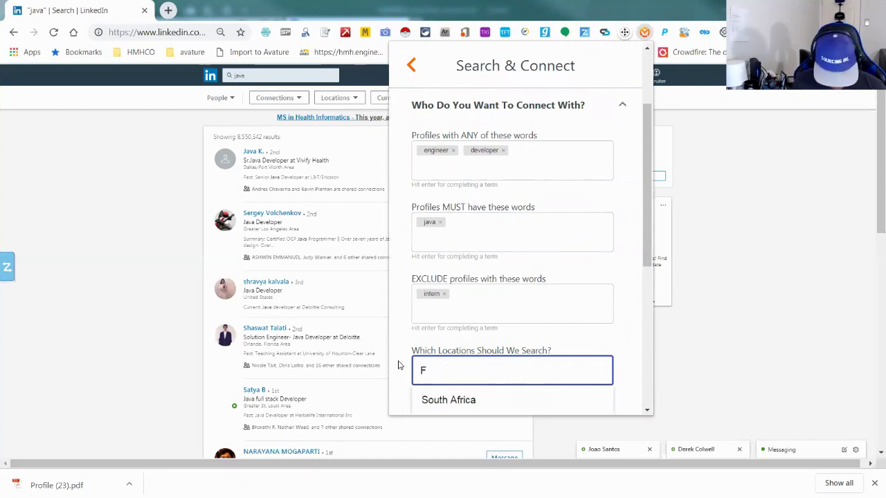
text(rance)
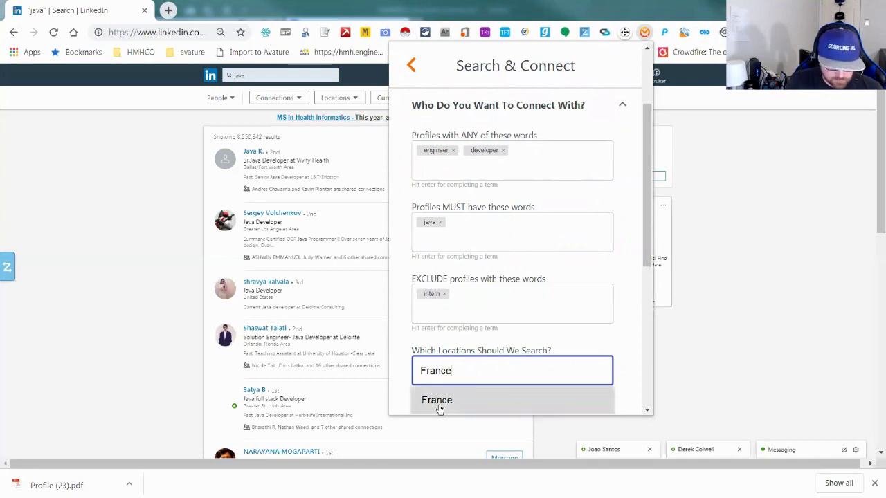
click(437, 400)
- Add 'front end' as a second required-word tag after java
scroll(653, 259, down, 1)
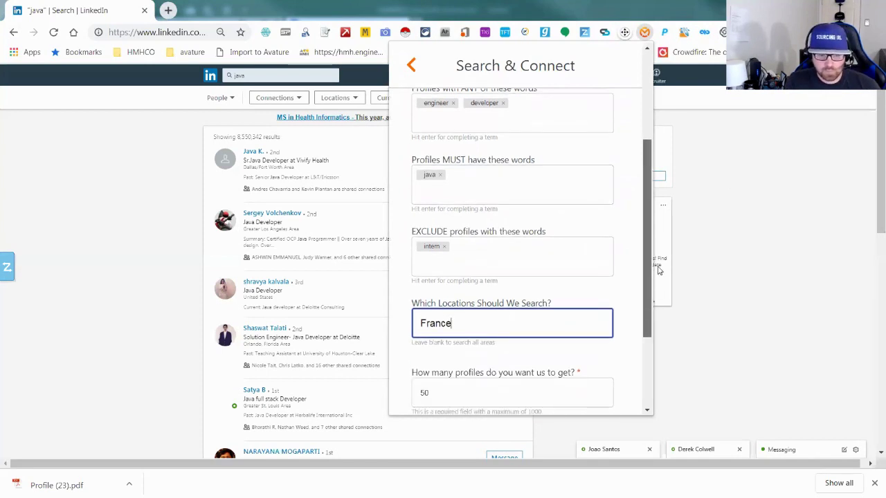
scroll(526, 235, up, 2)
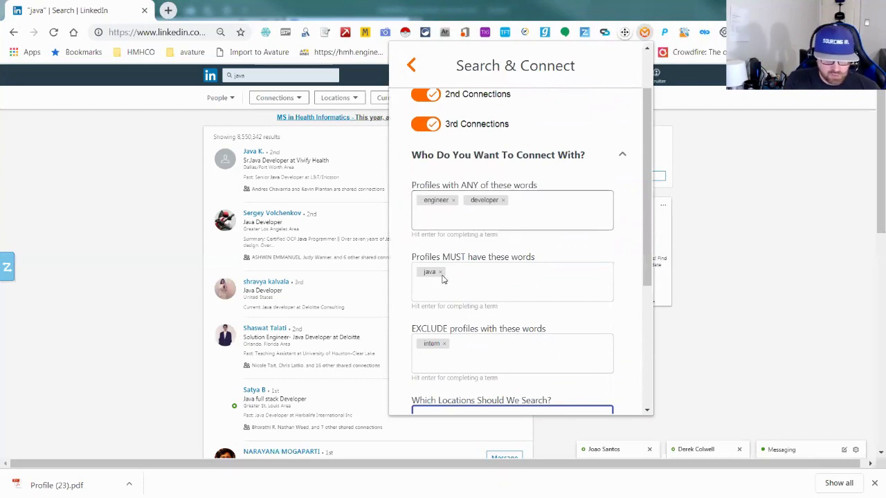
click(476, 272)
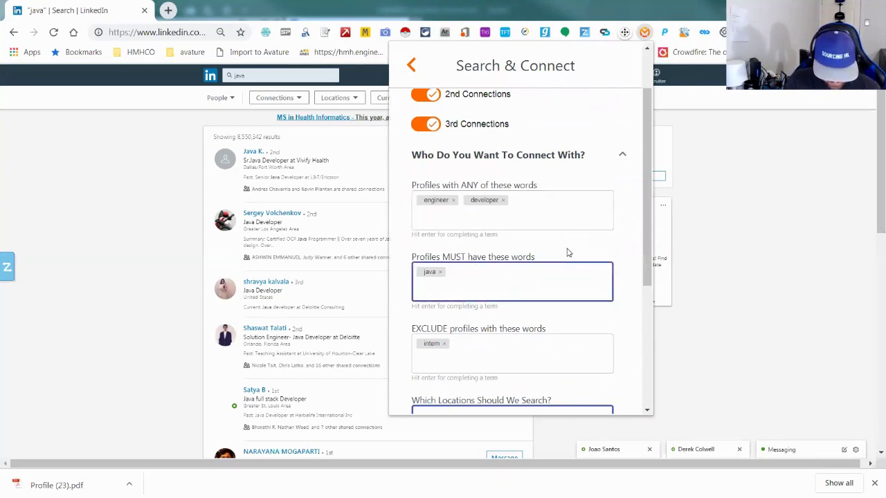
text(front)
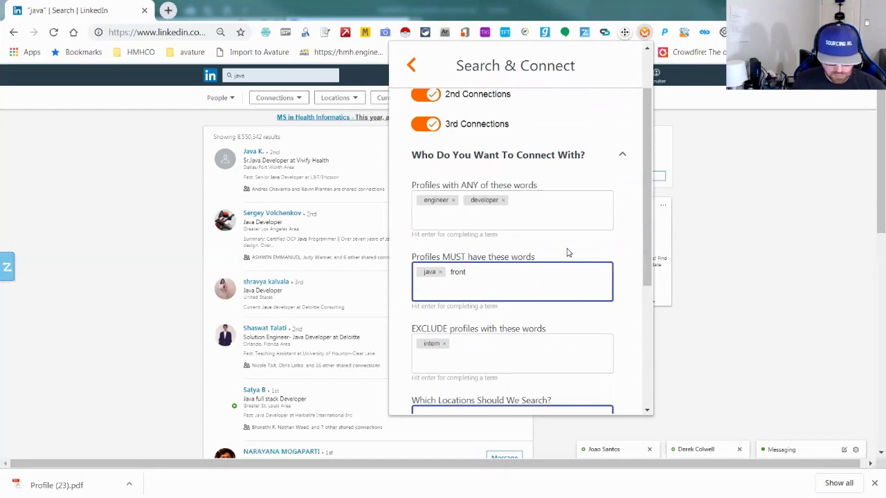
text( end)
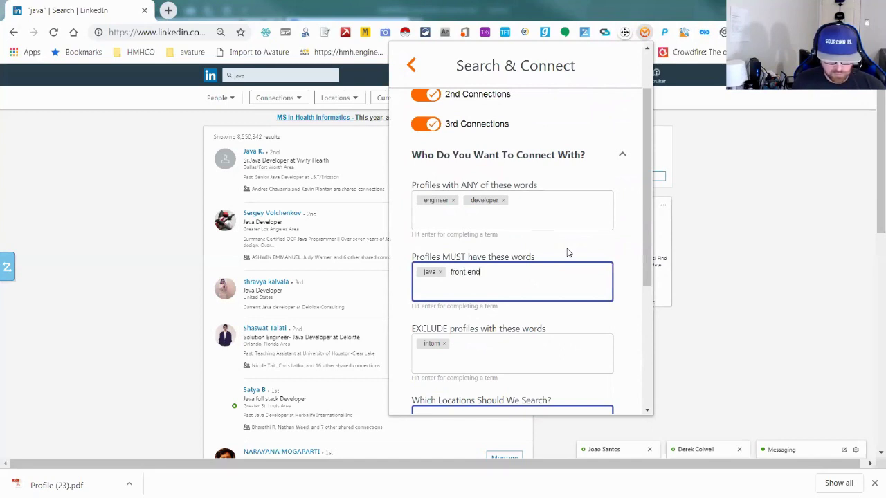
key(Return)
drag(653, 181, 649, 278)
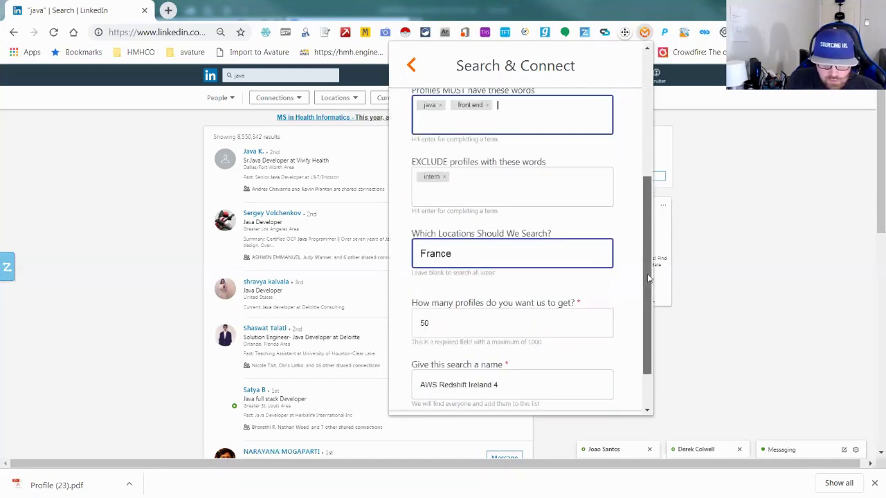
scroll(650, 278, down, 1)
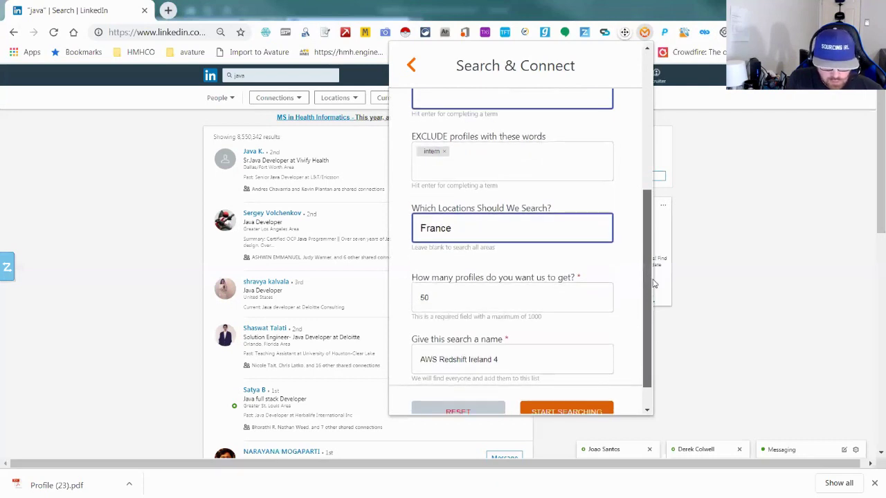
- Rename the search to 'java dev'
click(509, 358)
drag(510, 358, 420, 340)
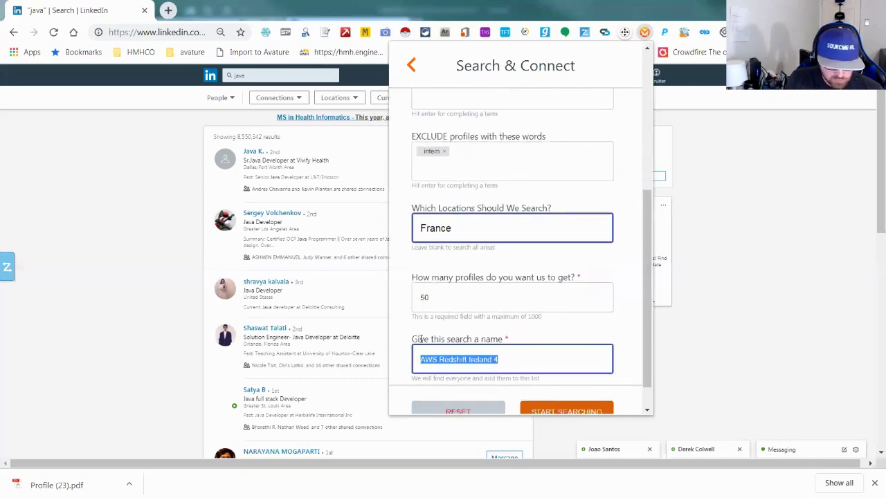
text(java)
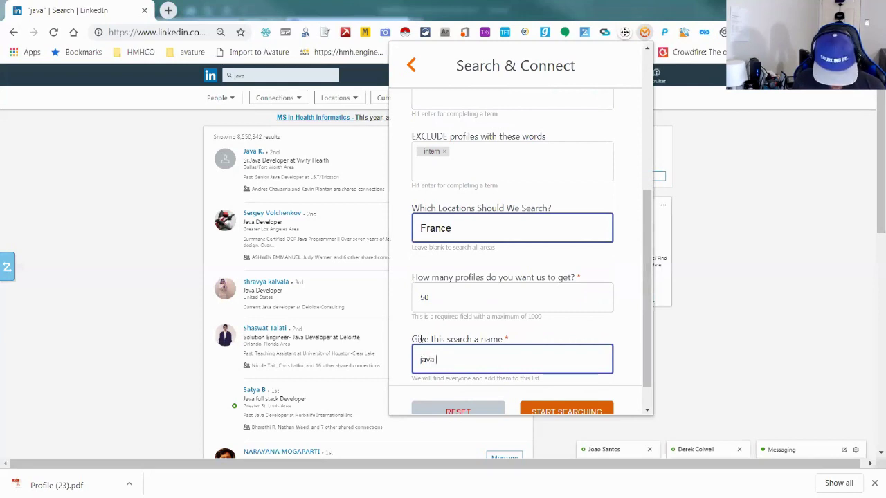
text( dev)
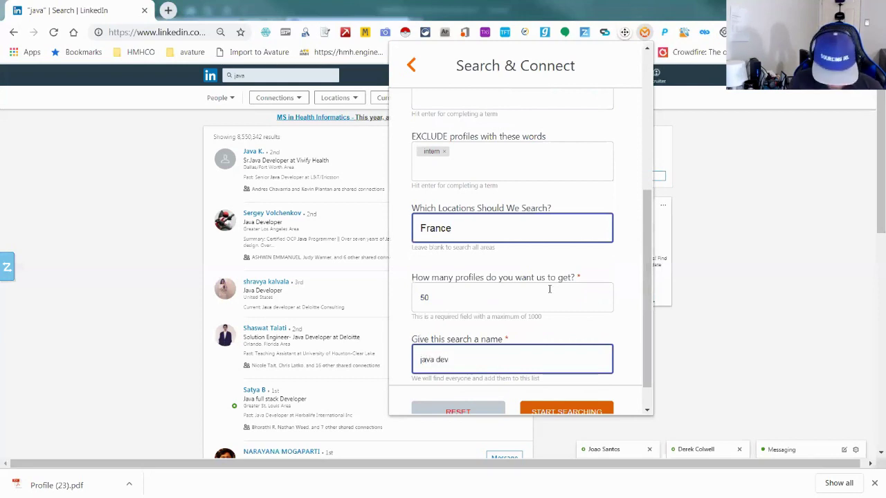
scroll(547, 290, up, 5)
scroll(547, 259, down, 6)
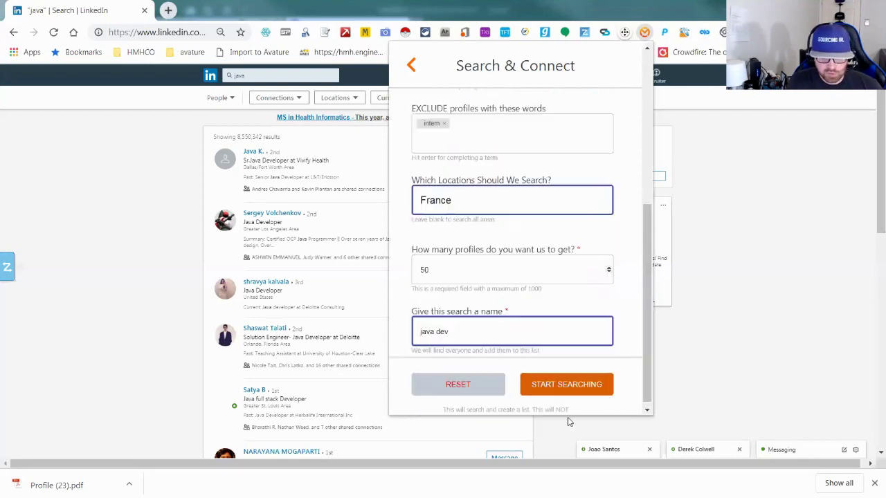
scroll(547, 259, up, 5)
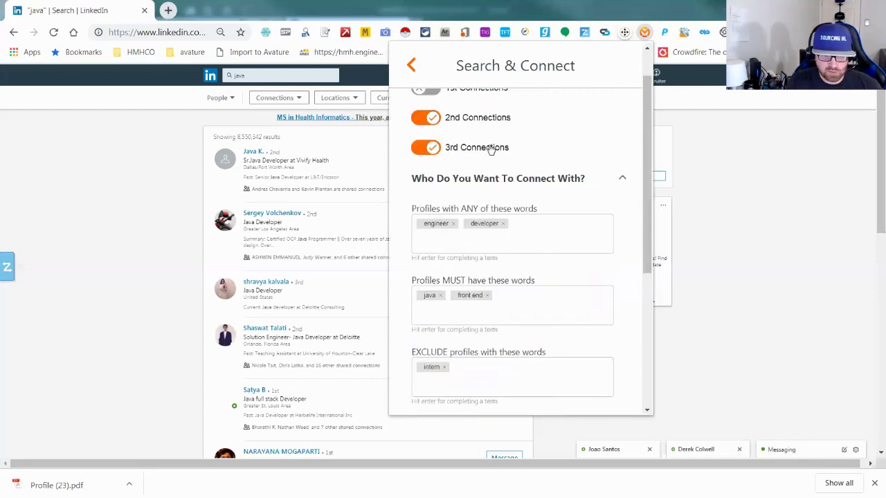
scroll(558, 175, up, 1)
scroll(552, 178, down, 6)
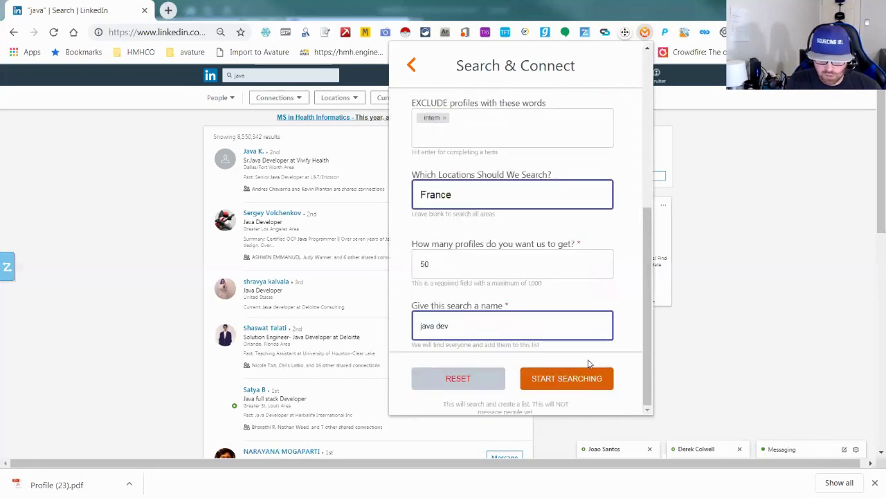
- Start the java dev search and wait until the list holds 50 profiles
click(578, 381)
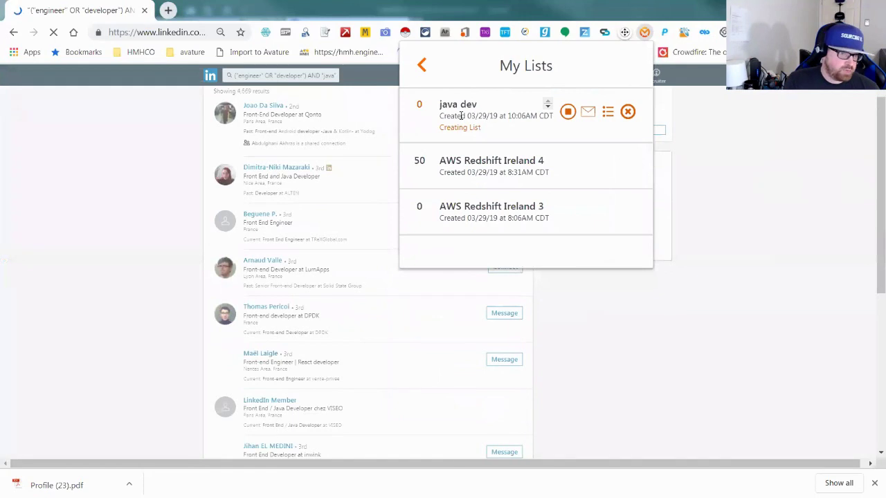
scroll(462, 115, down, 5)
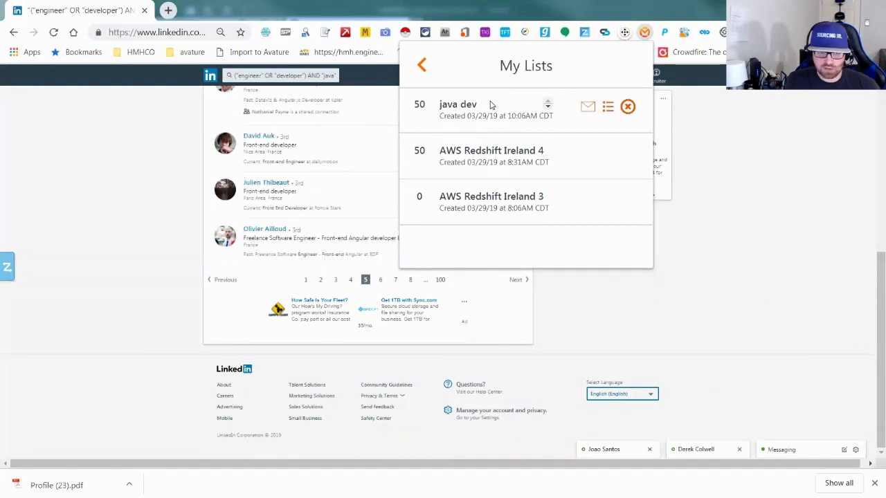
- Open the java dev list's people and remove five unwanted candidates
click(606, 110)
scroll(506, 195, down, 5)
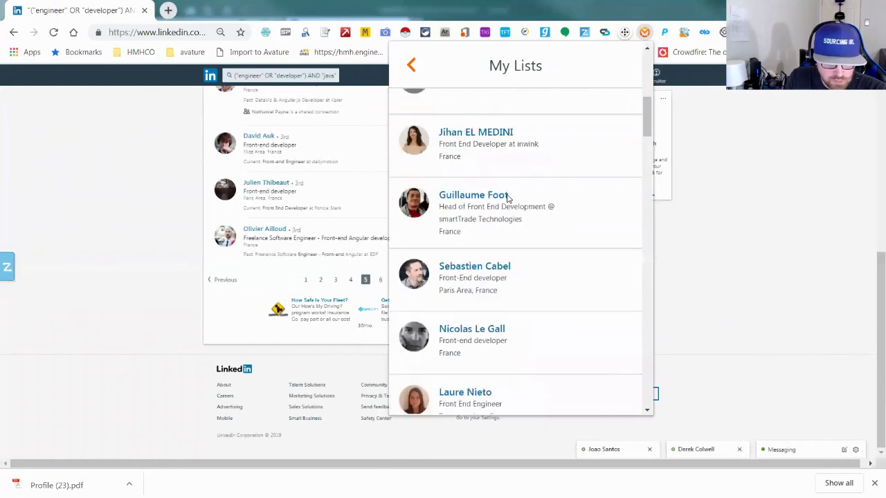
scroll(508, 198, down, 1)
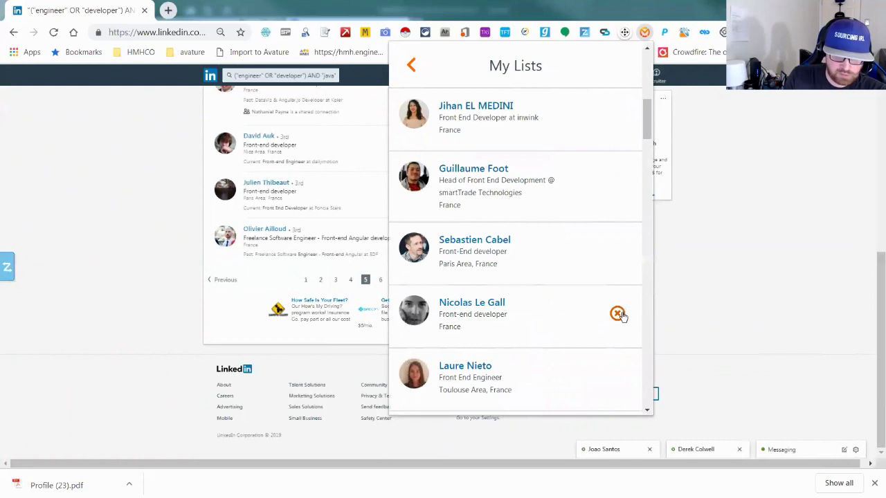
click(618, 313)
scroll(592, 270, down, 3)
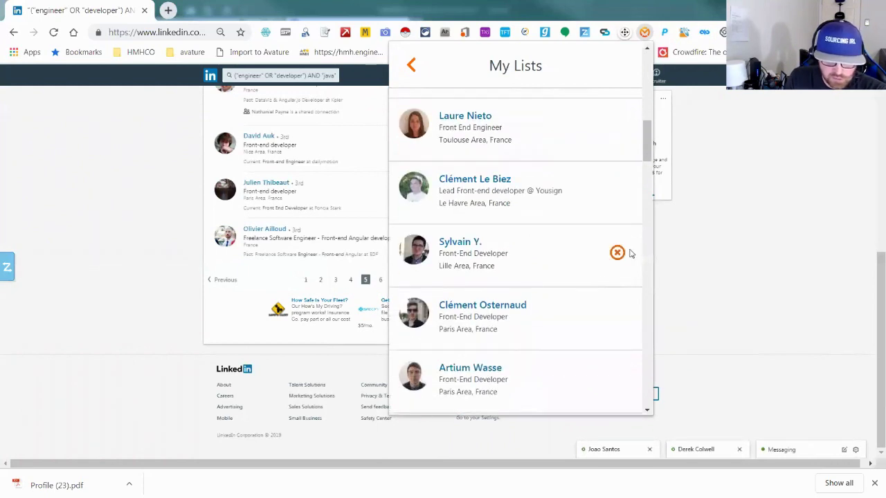
click(618, 253)
click(617, 316)
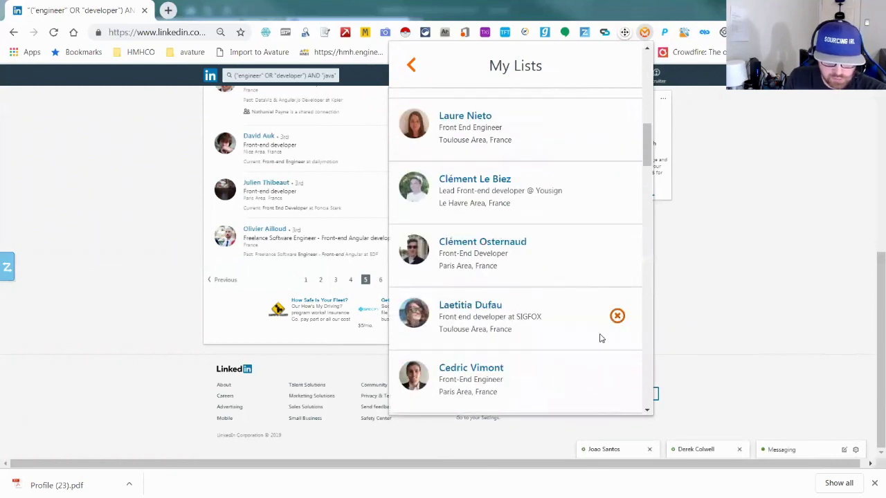
scroll(601, 338, down, 3)
click(616, 322)
click(618, 322)
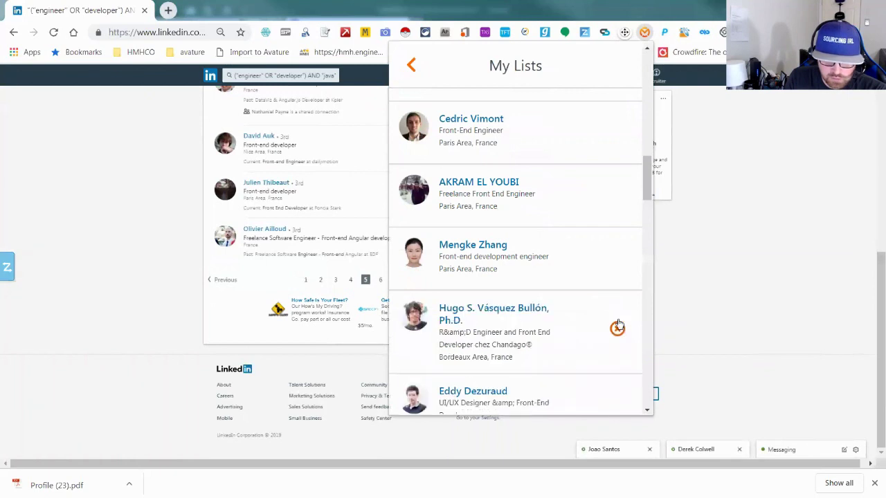
- Remove six more candidates, including the R&D engineer and a freelancer, then return to the lists overview
click(618, 326)
scroll(618, 327, down, 2)
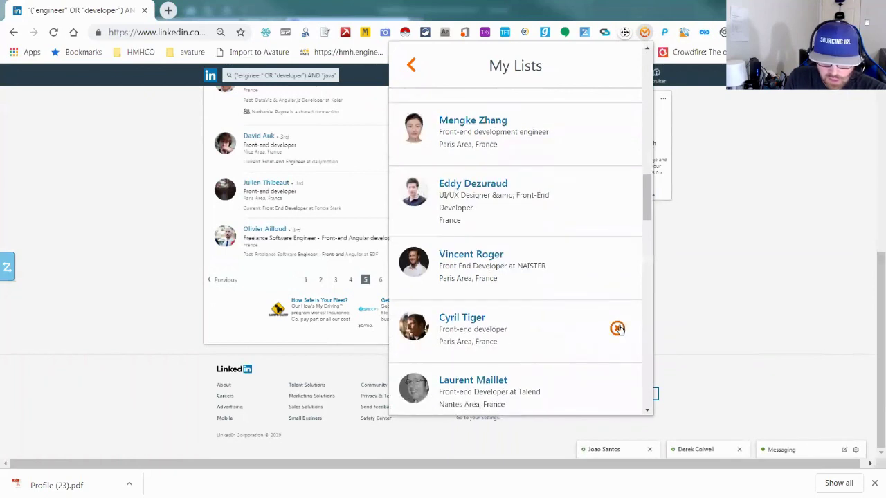
click(617, 329)
click(617, 263)
scroll(614, 256, down, 3)
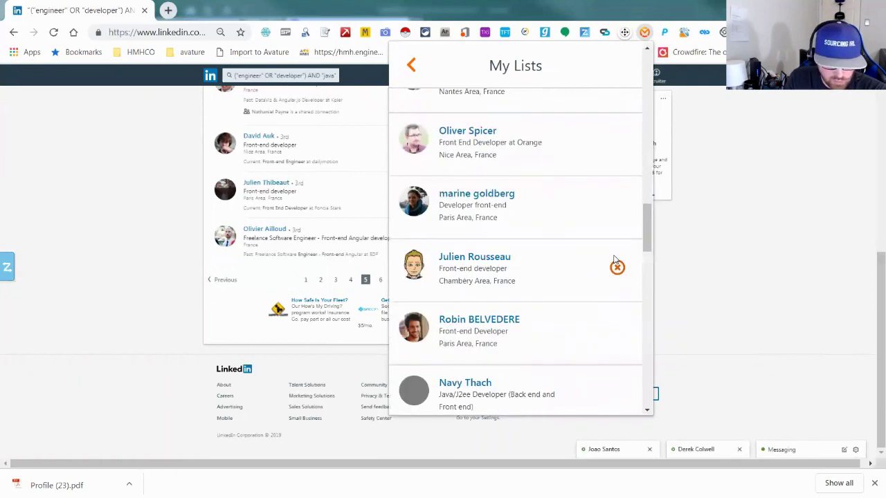
scroll(614, 259, down, 4)
click(617, 225)
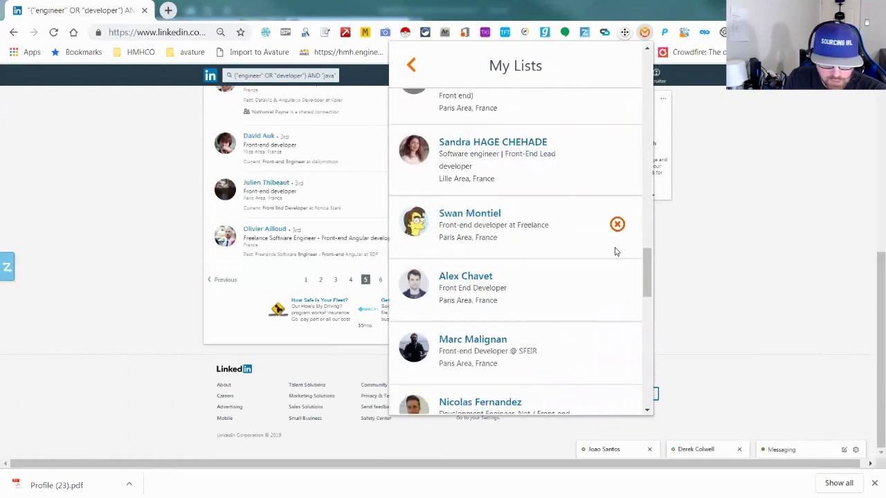
click(617, 224)
scroll(567, 281, up, 10)
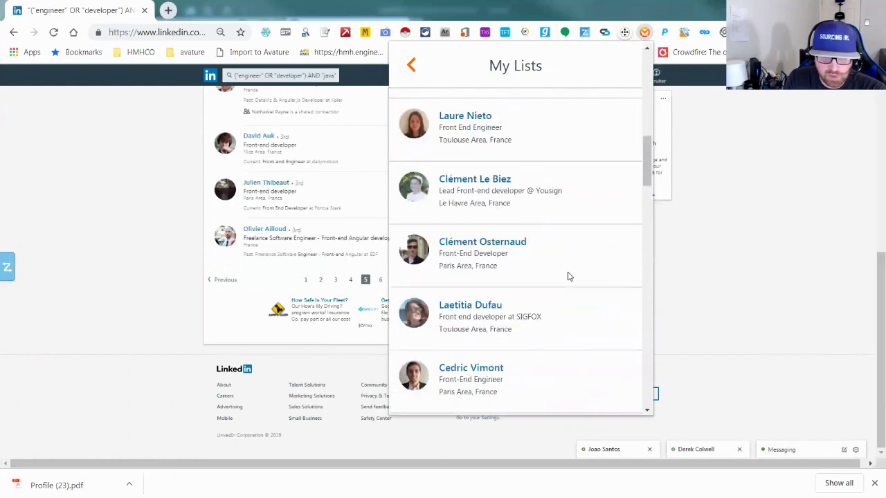
scroll(568, 277, up, 6)
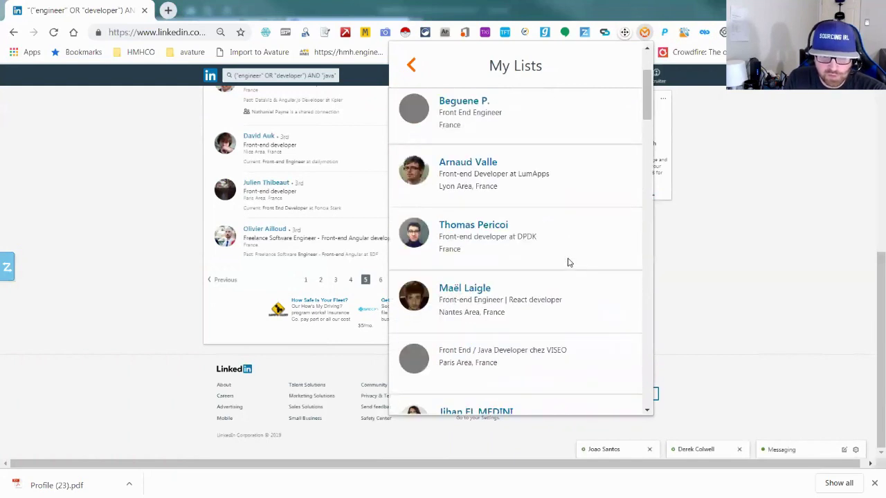
click(411, 70)
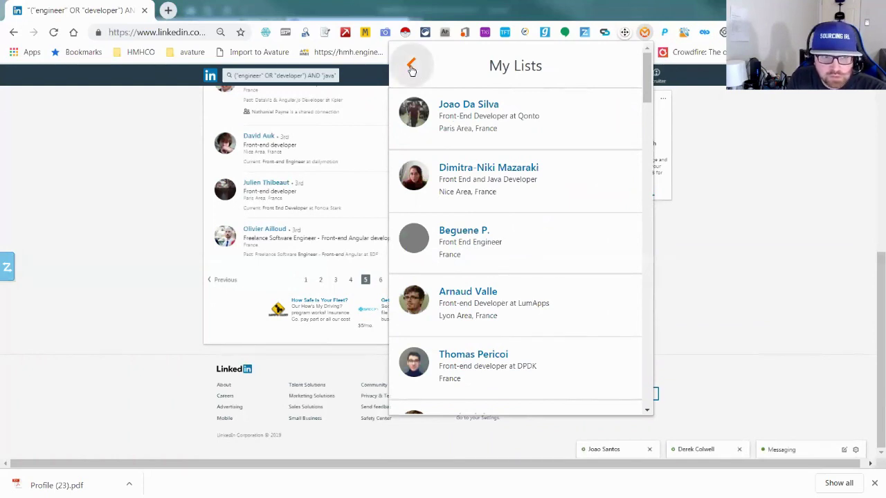
- Open the java dev list's outreach settings and copy the [firstName] placeholder token
click(412, 69)
mouse_move(502, 109)
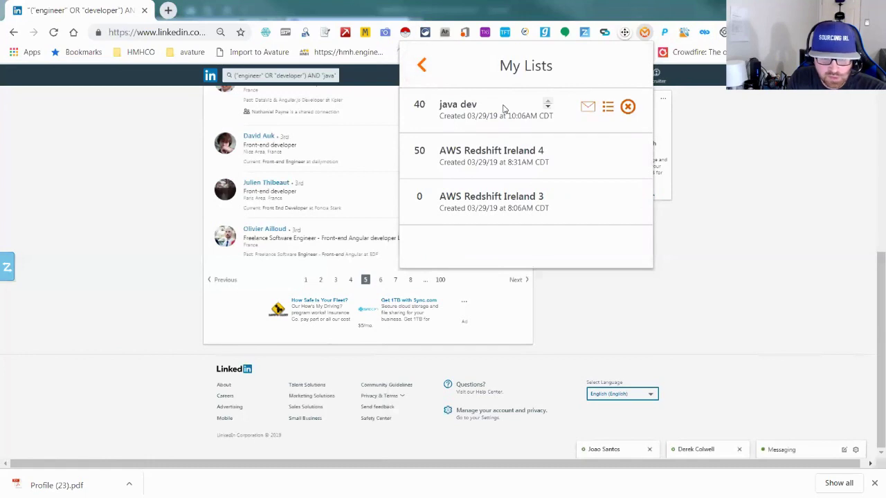
click(587, 110)
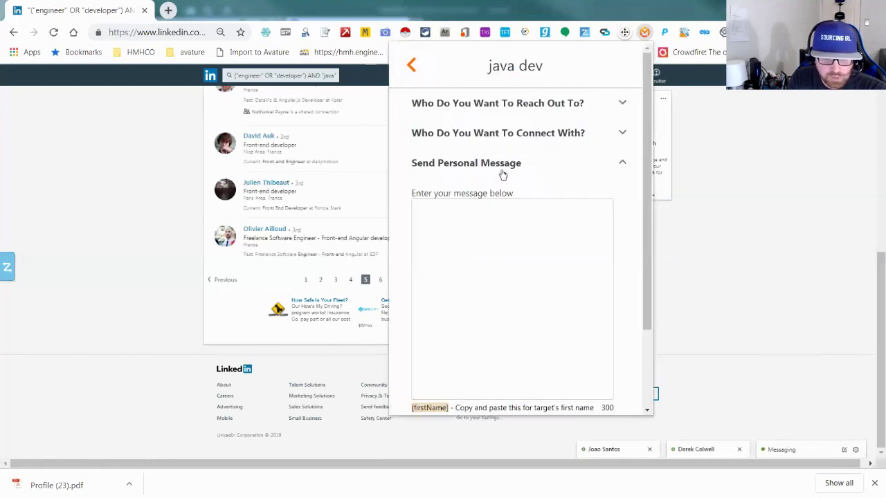
click(492, 227)
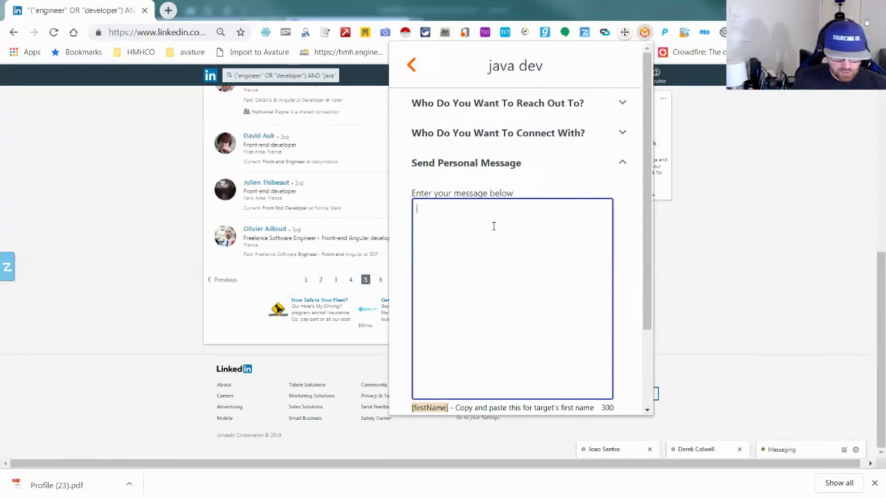
scroll(453, 332, down, 2)
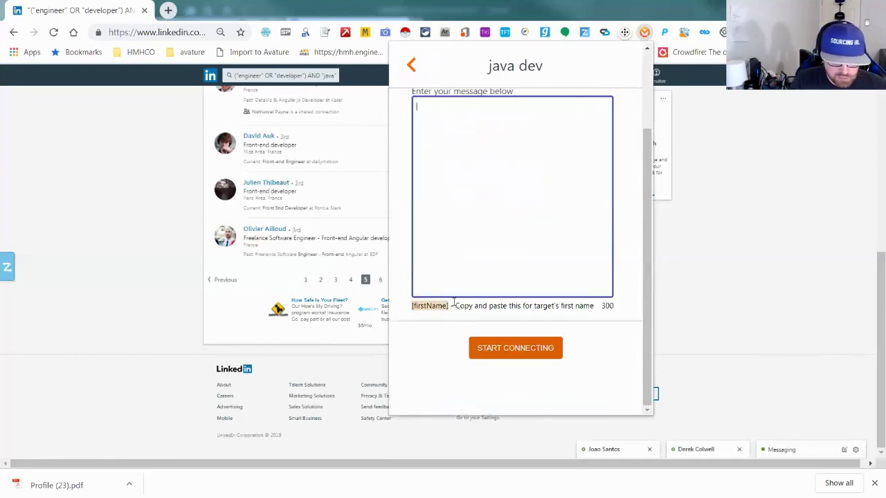
triple_click(407, 307)
click(407, 307)
triple_click(409, 307)
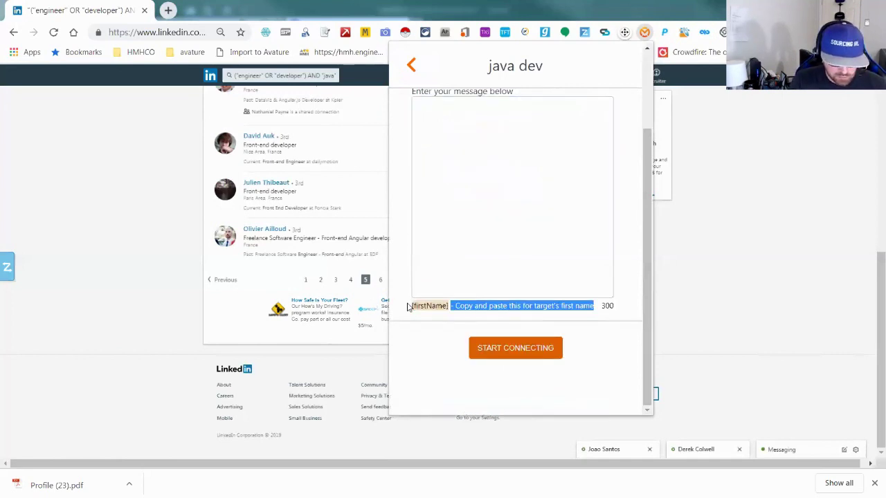
drag(450, 307, 414, 308)
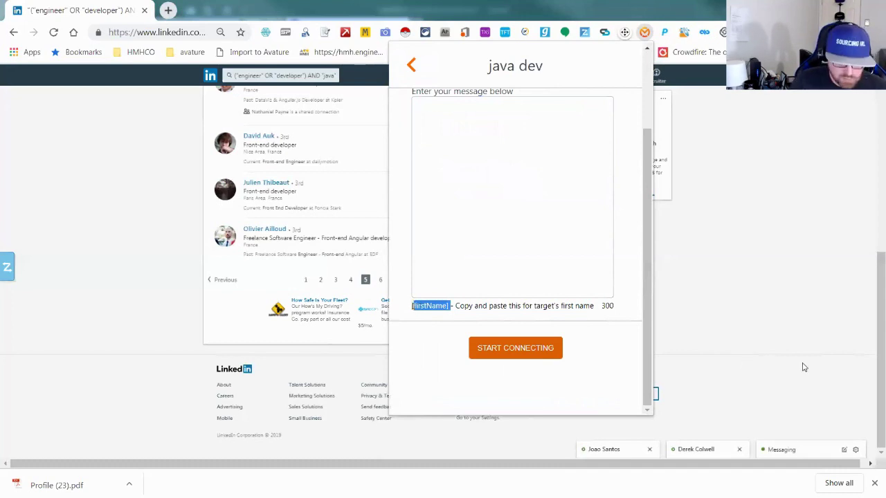
click(450, 305)
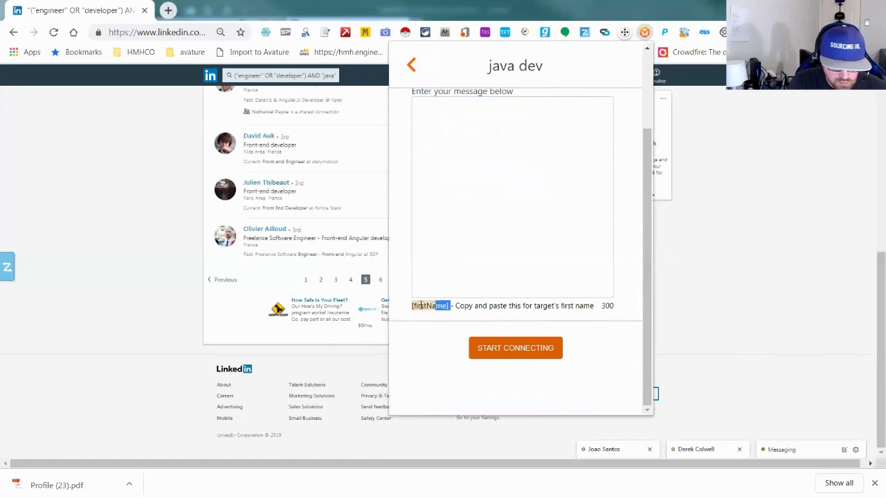
drag(420, 304, 412, 307)
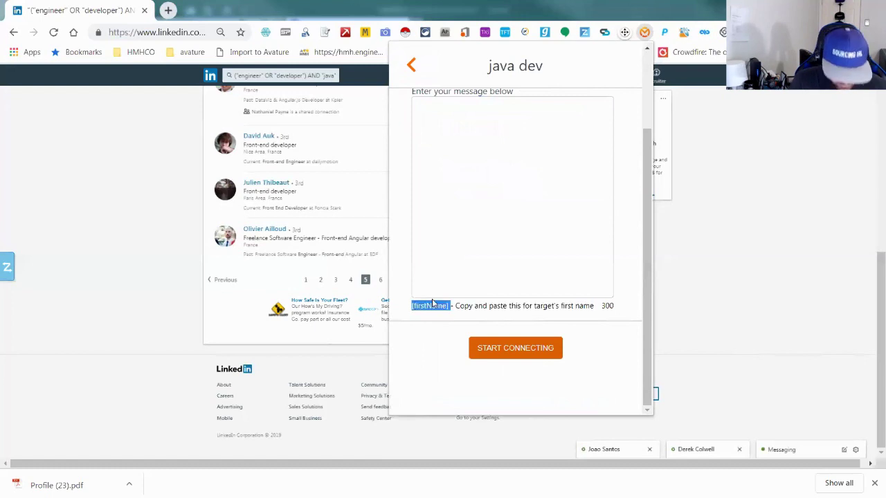
- Write the personal message '[firstName] lets connects' in the message box
scroll(436, 222, up, 1)
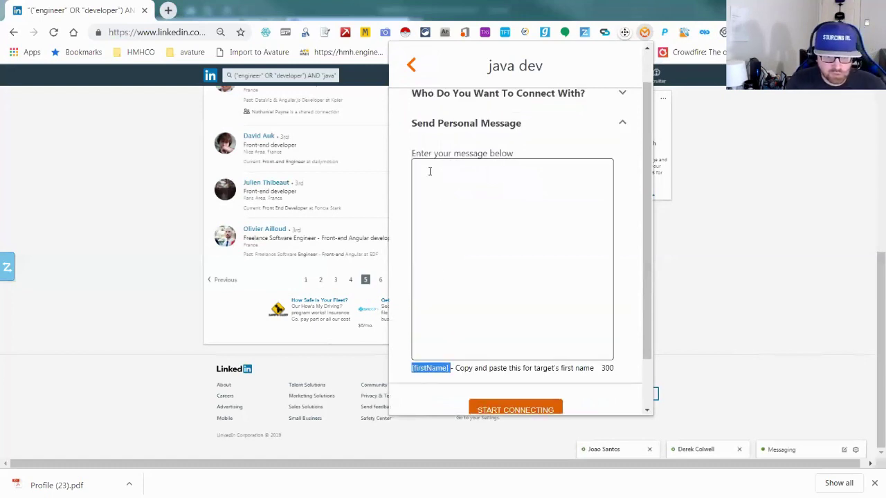
click(429, 171)
text([firstName])
scroll(430, 175, up, 1)
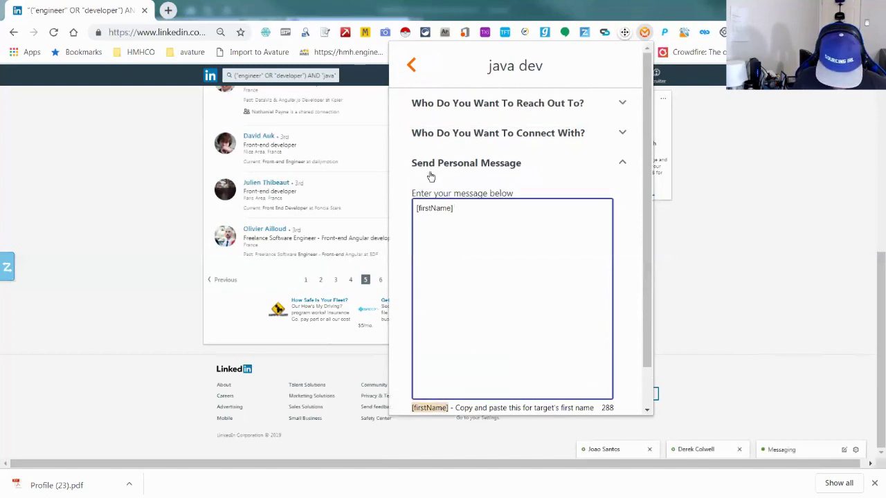
text(lets )
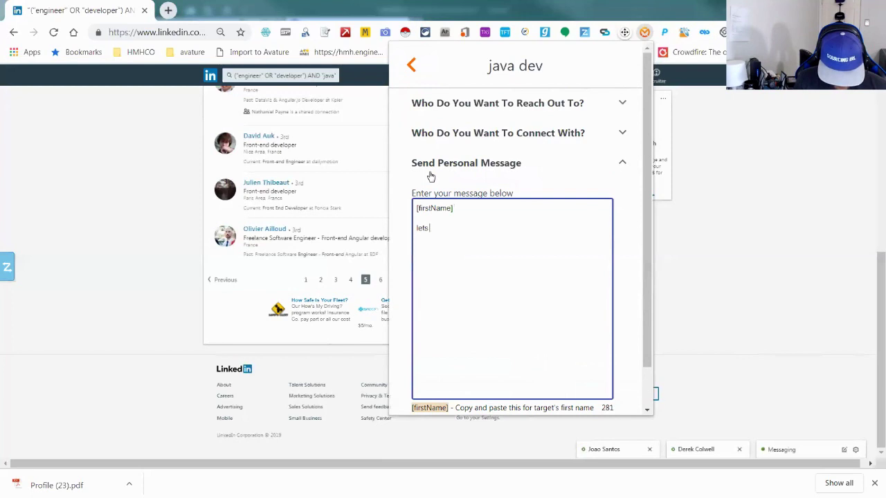
text(connects!)
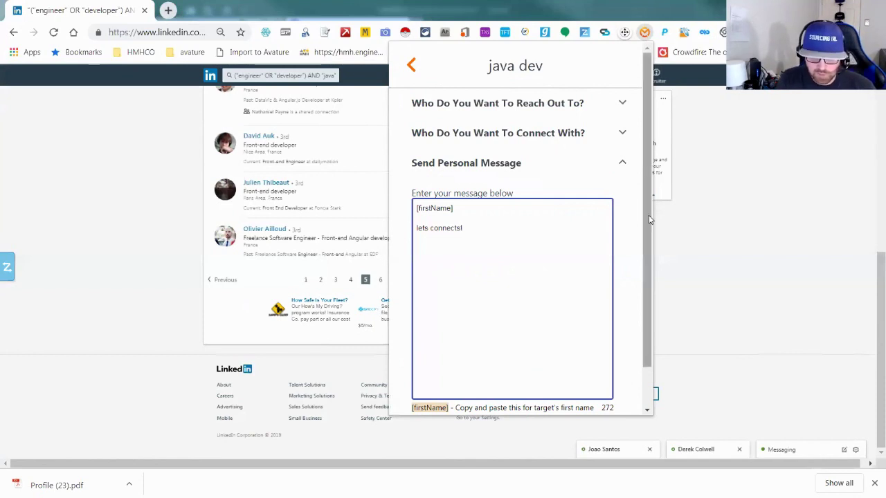
scroll(643, 286, down, 1)
scroll(633, 129, up, 1)
scroll(646, 232, down, 2)
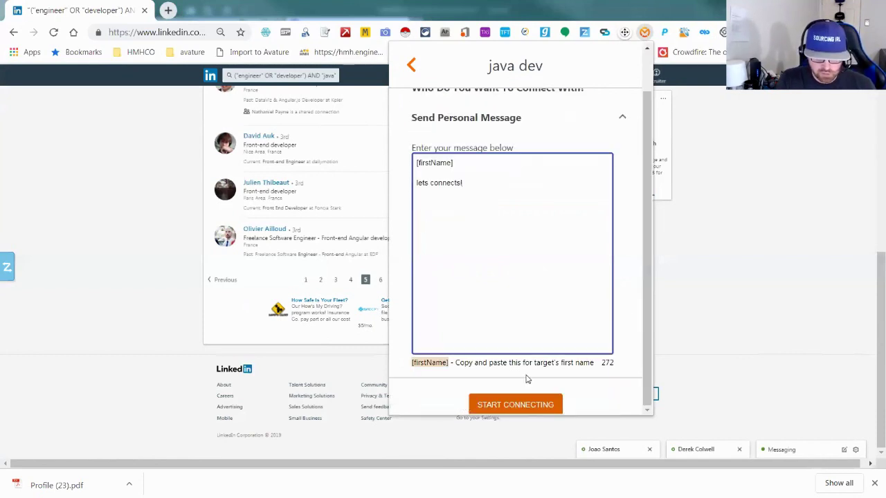
- Start sending the connect requests to the java dev list and switch to the first opened profile tab
click(518, 405)
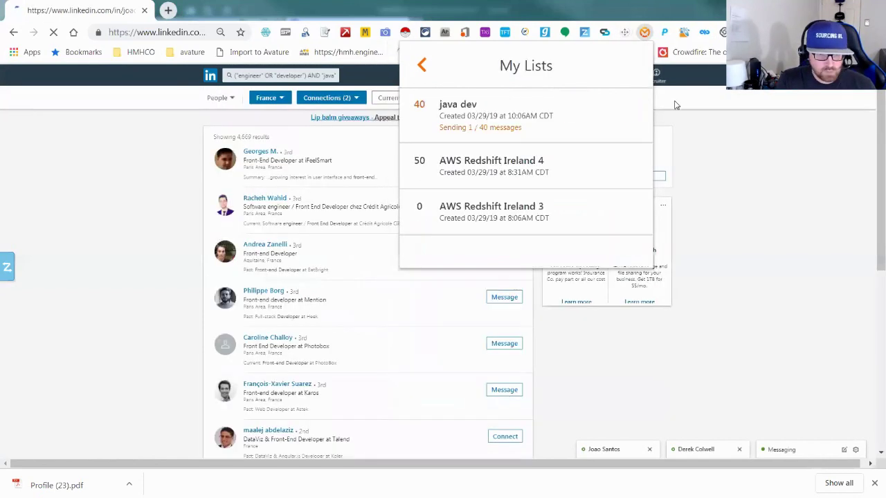
mouse_move(511, 118)
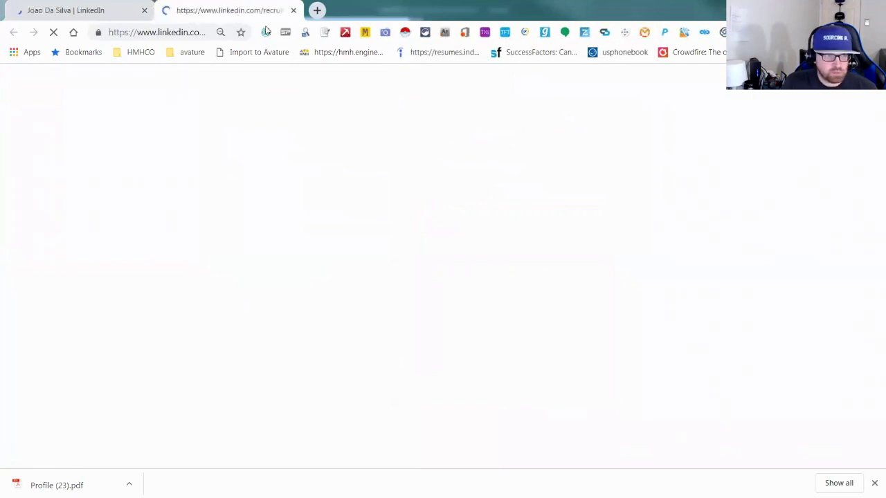
click(95, 10)
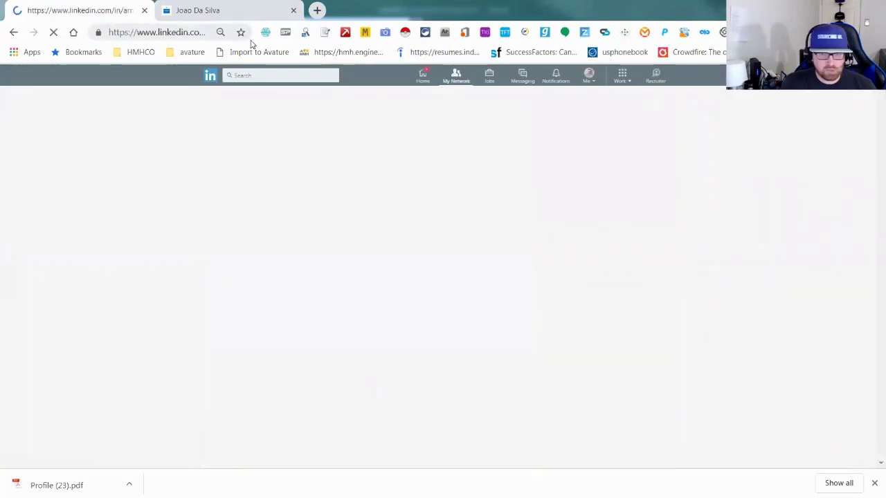
- Open Machine Sourcer's Chrome Web Store page from its toolbar icon menu and close the extra profile tab
right_click(645, 32)
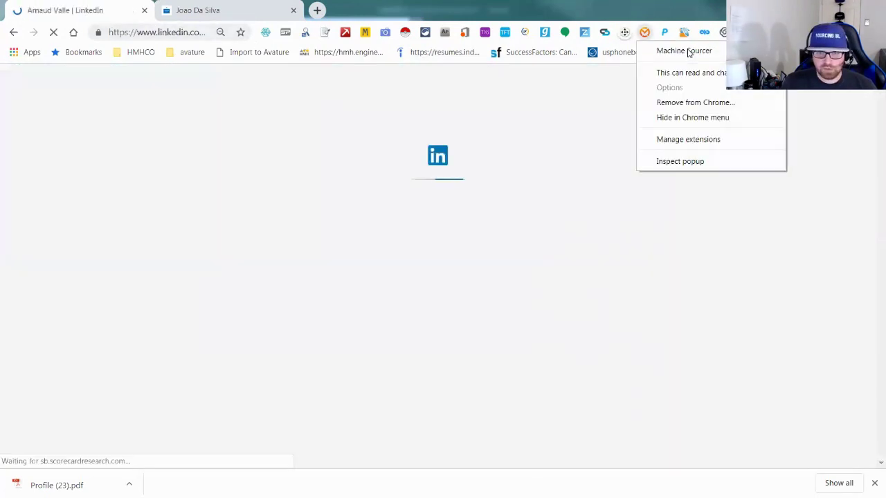
click(668, 57)
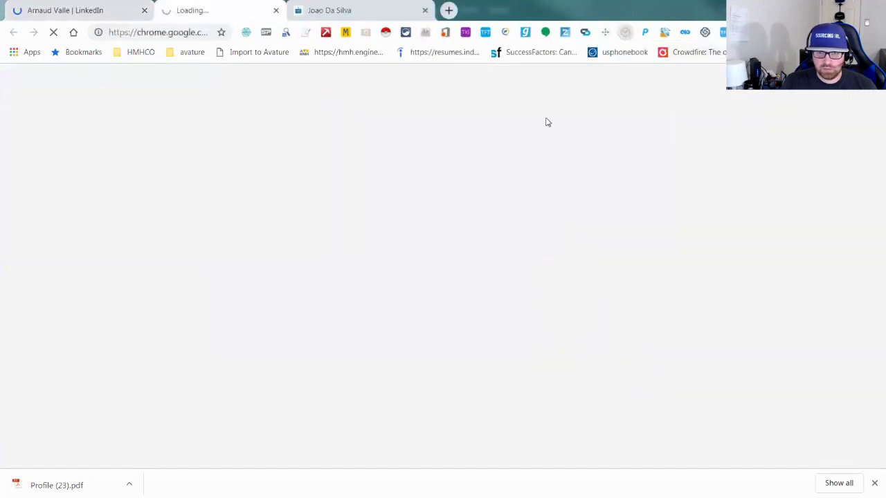
click(146, 13)
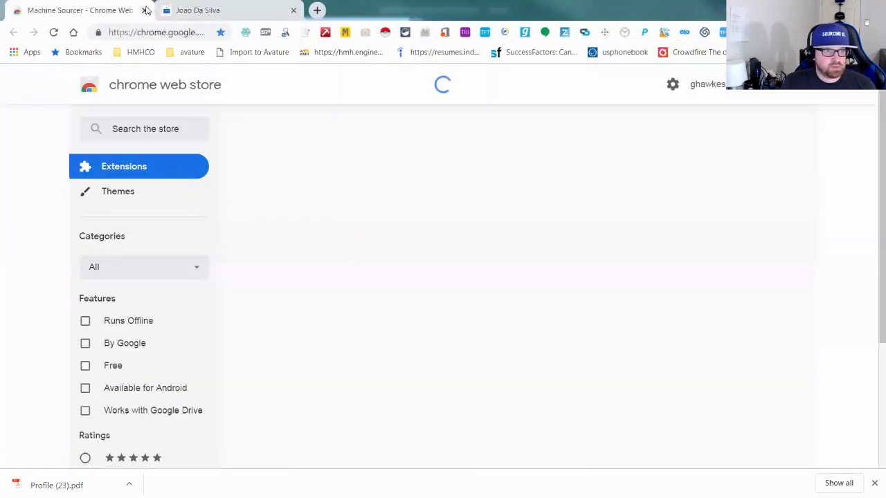
- Close the Web Store tab and reopen the java dev outreach form to review the message
click(146, 12)
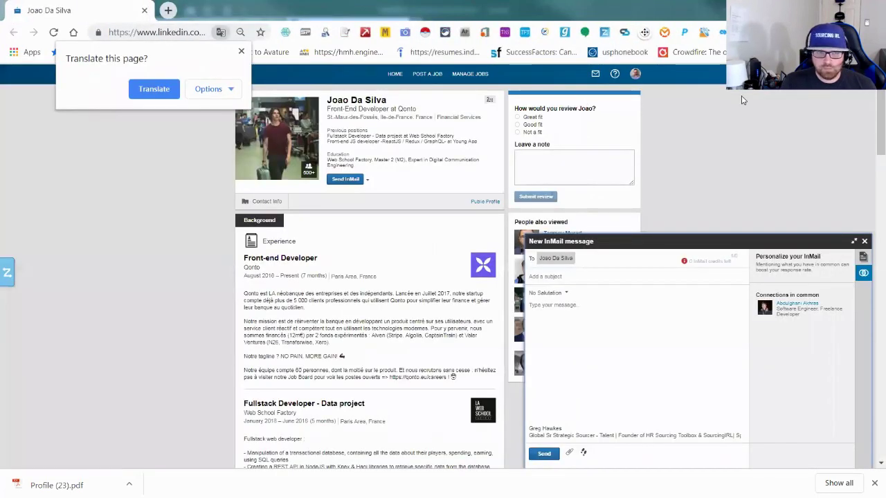
click(664, 31)
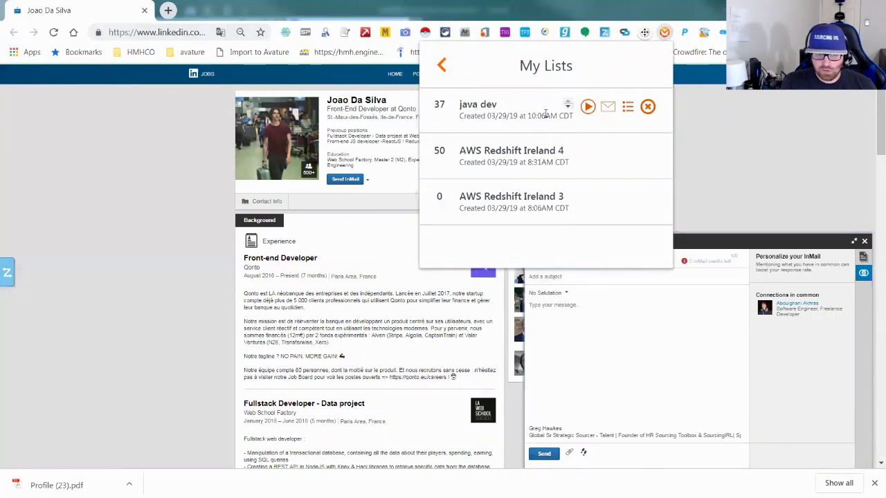
click(608, 107)
scroll(567, 180, down, 1)
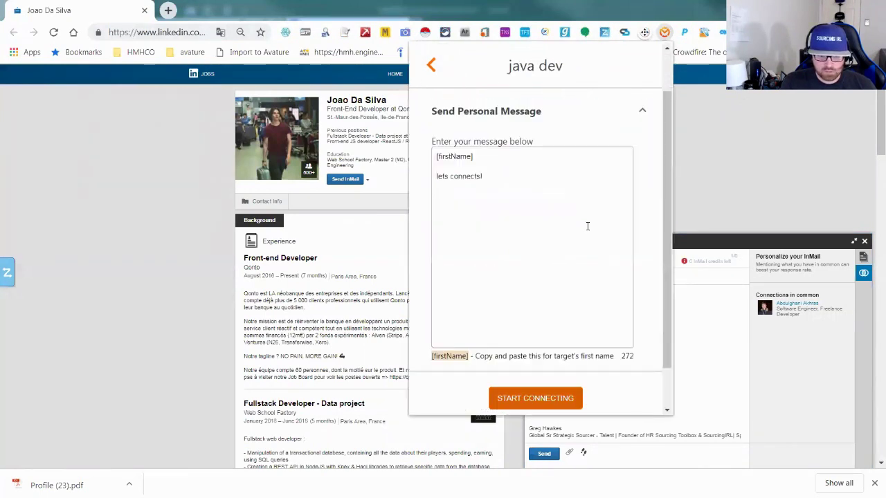
scroll(588, 232, down, 2)
scroll(591, 232, up, 3)
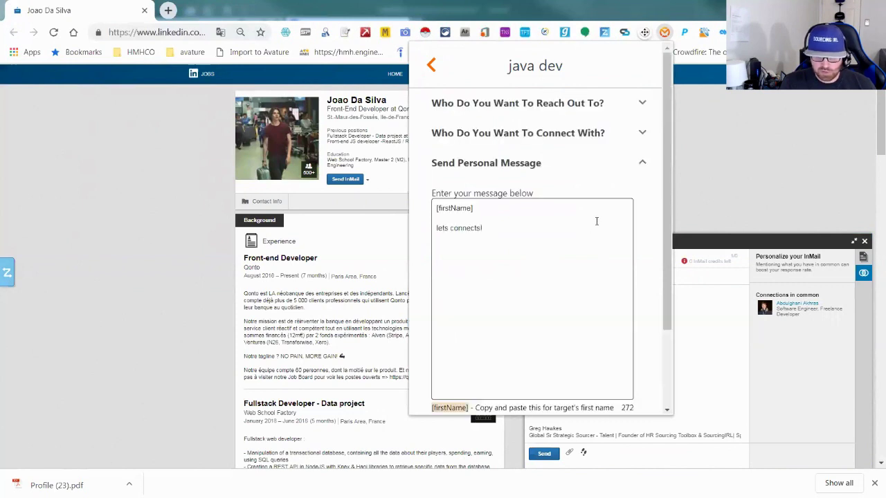